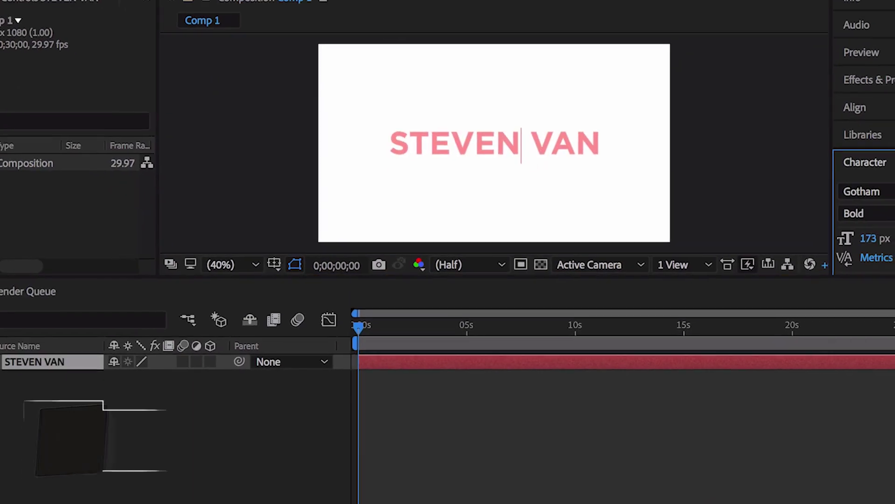
# Drag the 20-second Trim Paths Start keyframe back to roughly 4 seconds.
pyautogui.hotkey('ctrl', 'a')
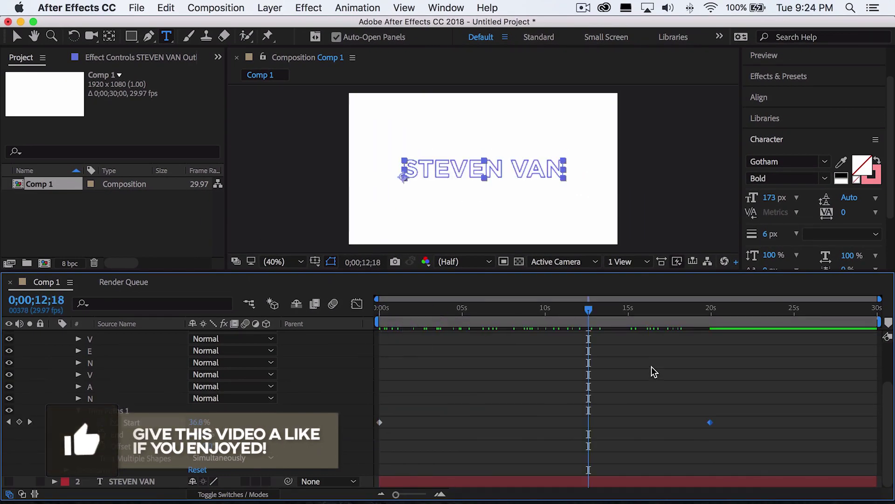
pyautogui.moveTo(709, 422); pyautogui.dragTo(464, 422)
pyautogui.rightClick(379, 422)
pyautogui.press('Escape')
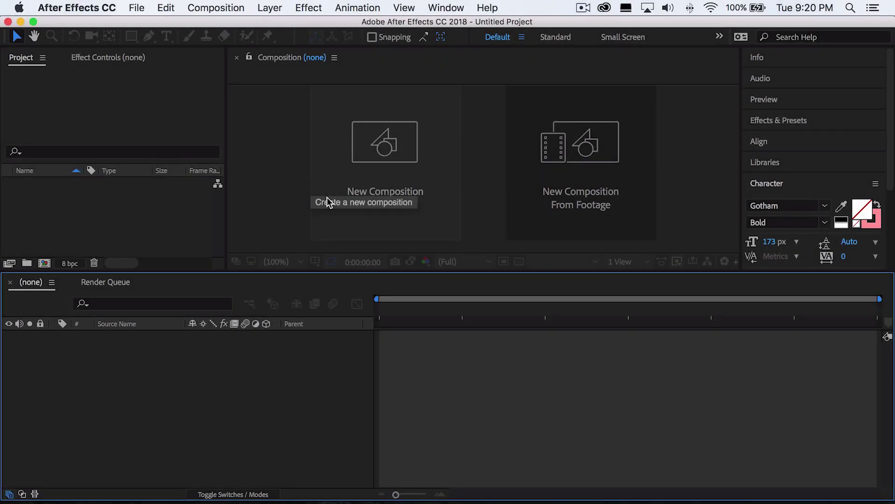
# Create Comp 1 as an HDTV 1080 29.97 fps composition, 30 s long, with a white background.
pyautogui.click(236, 9)
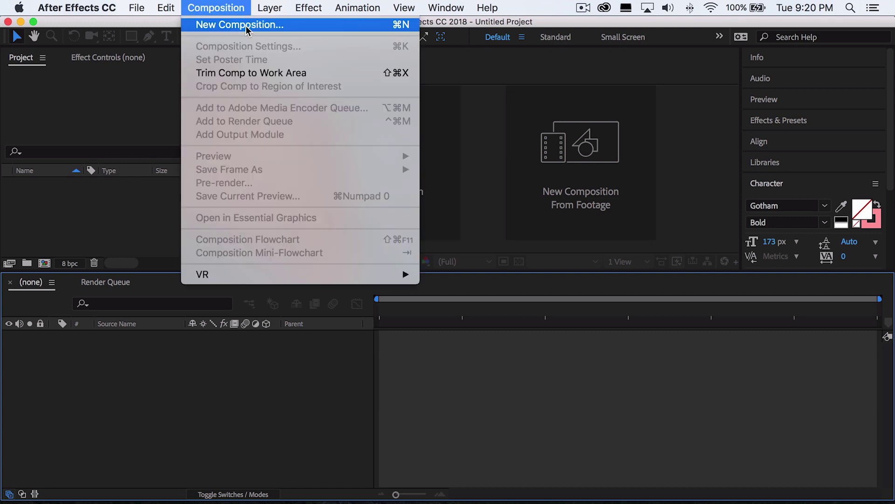
pyautogui.click(245, 26)
pyautogui.moveTo(322, 52); pyautogui.dragTo(319, 52)
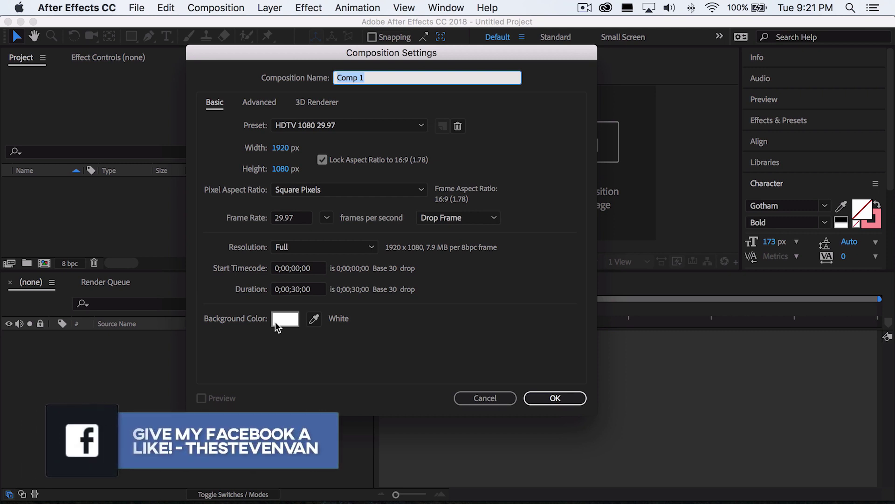
pyautogui.click(562, 398)
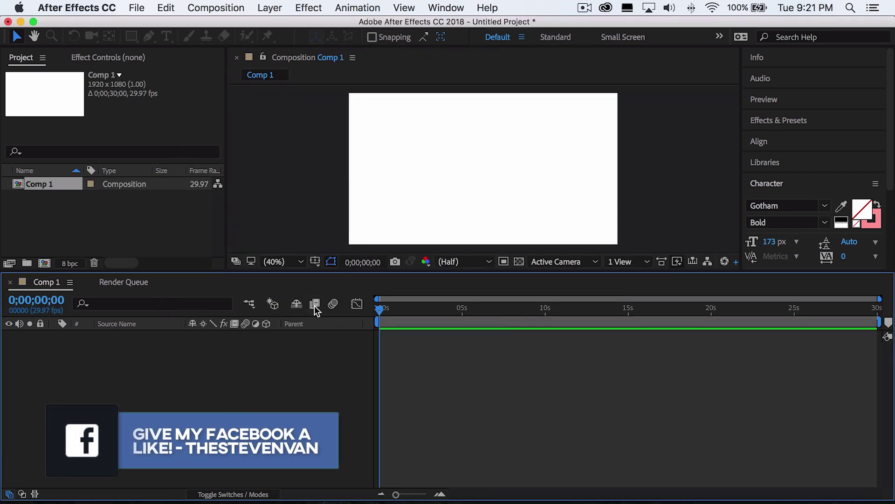
# Add a text layer in the comp reading STEVEN VAN in uppercase.
pyautogui.click(168, 38)
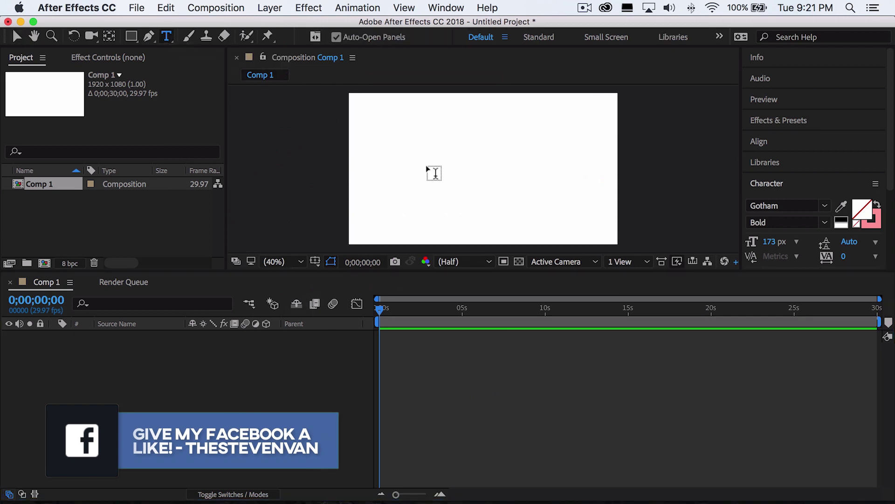
pyautogui.click(434, 173)
pyautogui.write('steven van')
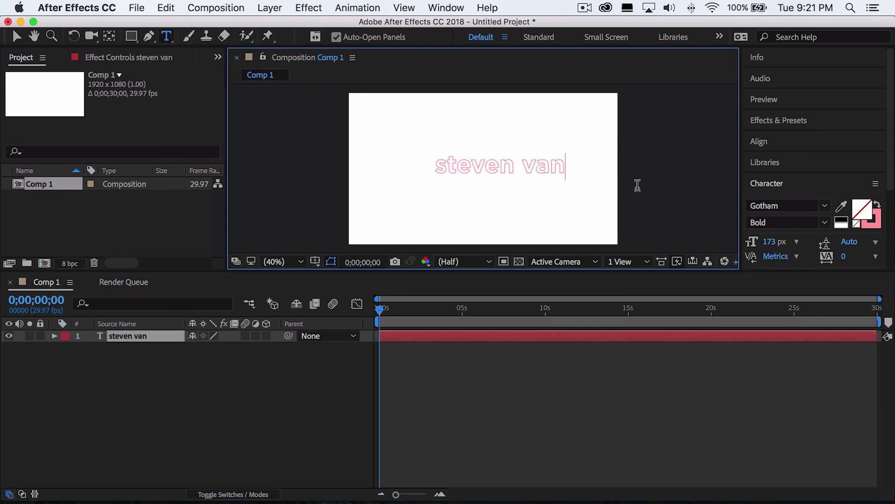
pyautogui.press('super+a')
pyautogui.write('STEVEN VAN')
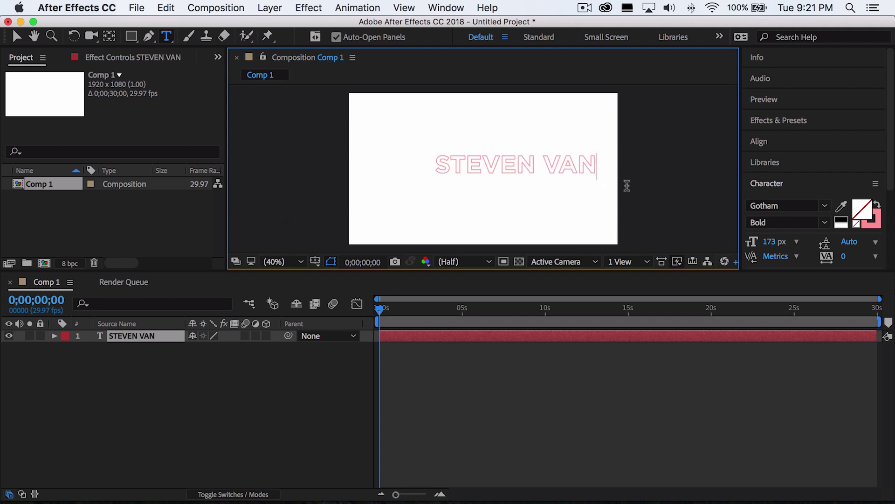
# Centre the STEVEN VAN text horizontally and vertically using the Align panel.
pyautogui.click(777, 141)
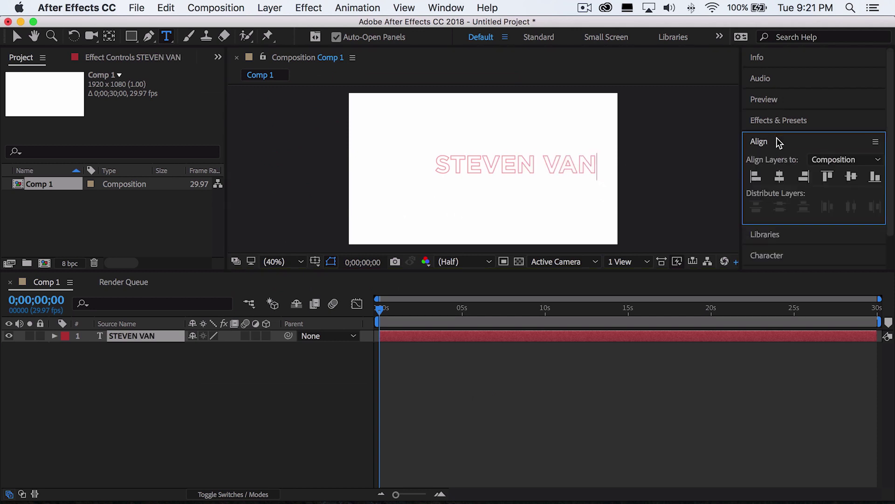
pyautogui.click(780, 178)
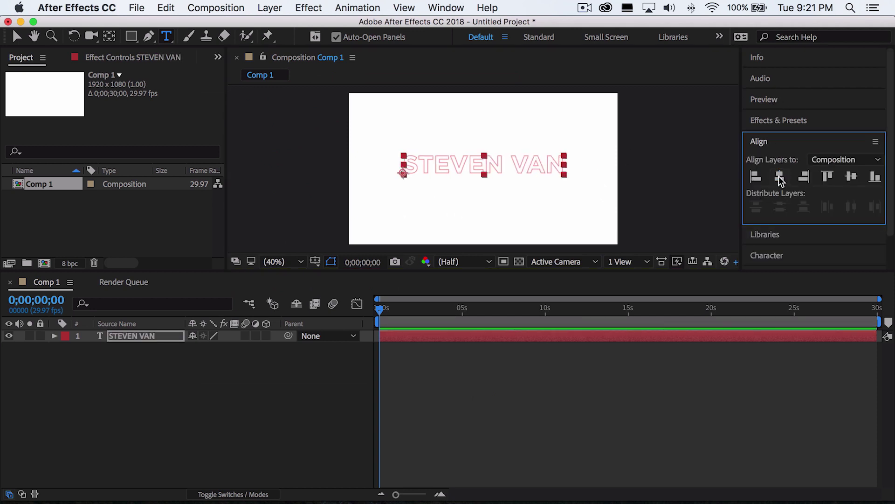
pyautogui.click(854, 177)
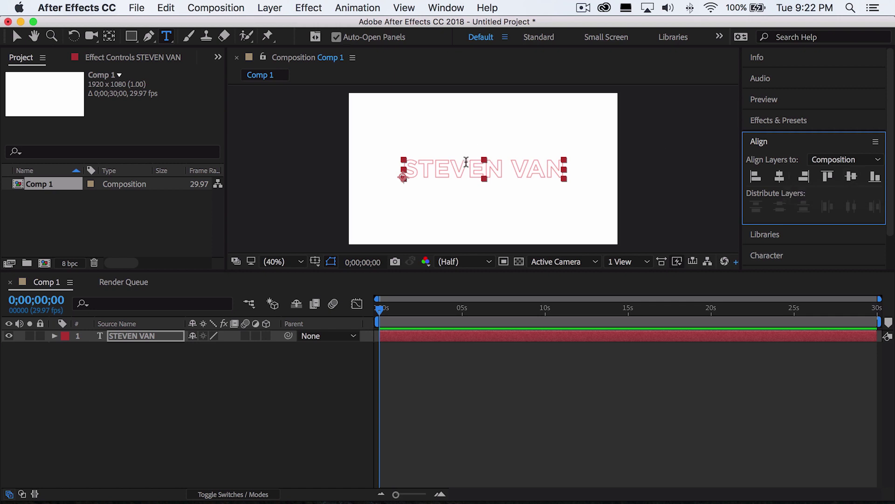
# Swap fill and stroke so STEVEN VAN shows only a pink outline with no fill.
pyautogui.click(768, 261)
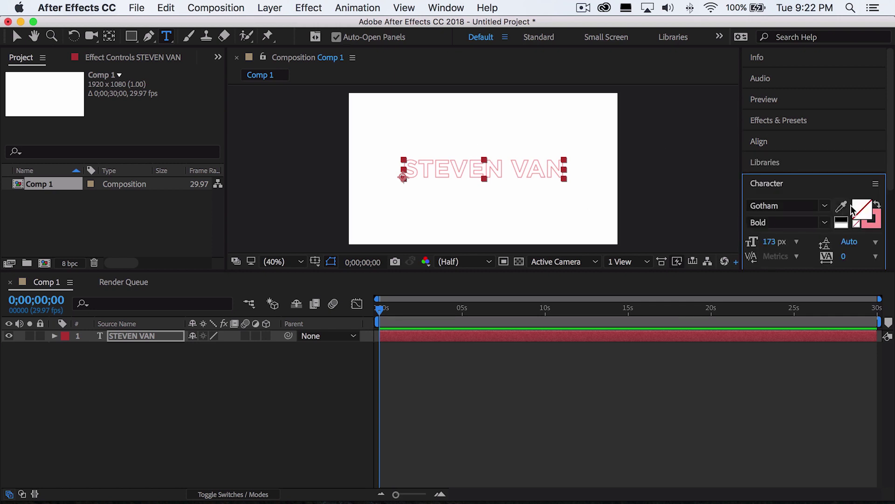
pyautogui.click(879, 205)
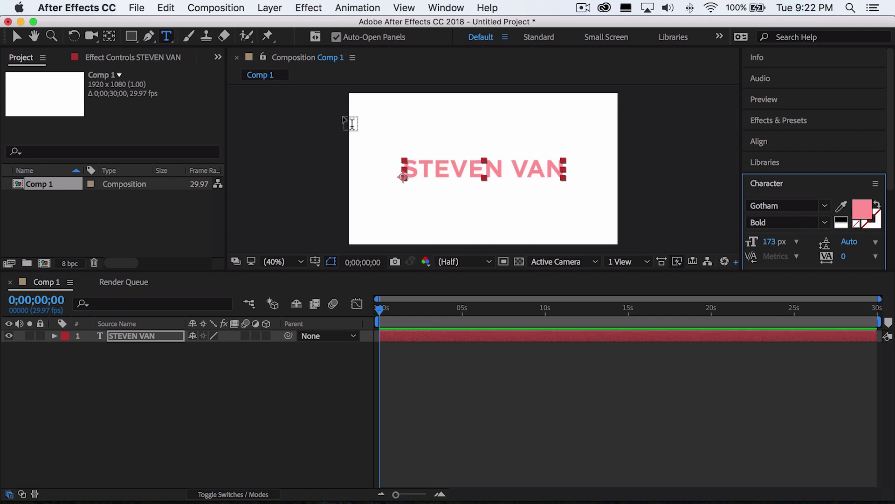
pyautogui.moveTo(430, 165); pyautogui.dragTo(515, 169)
pyautogui.click(519, 169)
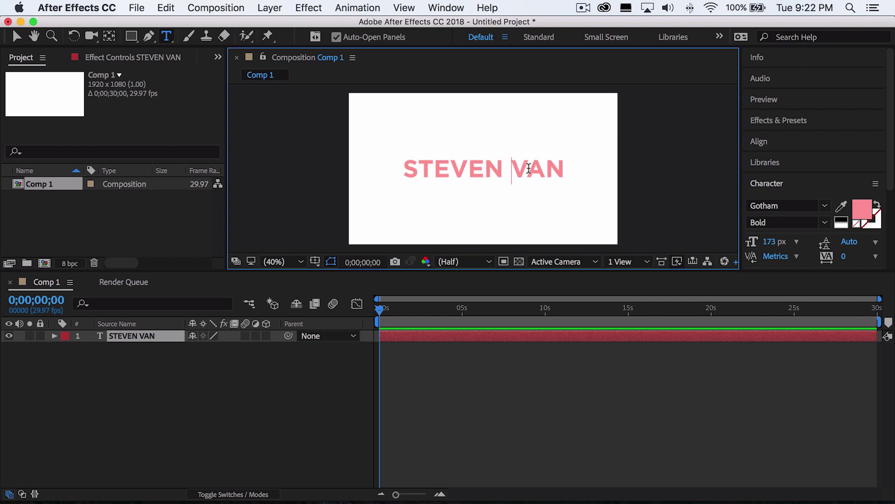
pyautogui.moveTo(572, 171); pyautogui.dragTo(413, 164)
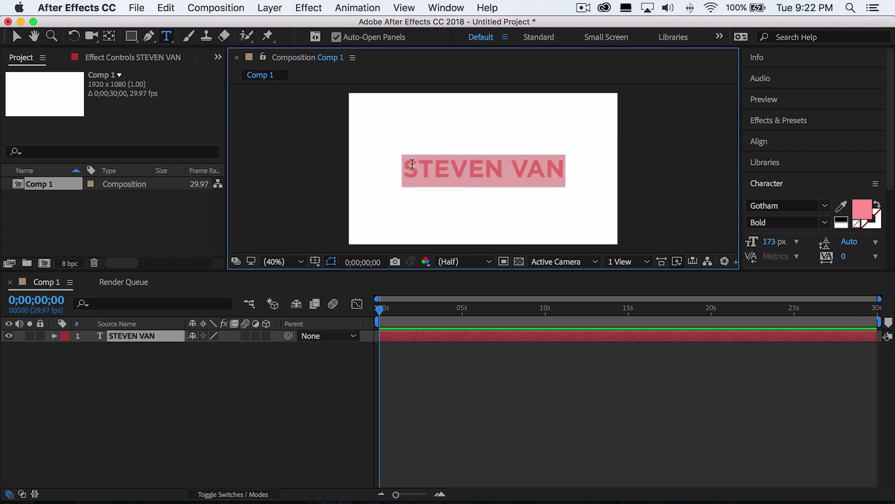
pyautogui.click(505, 176)
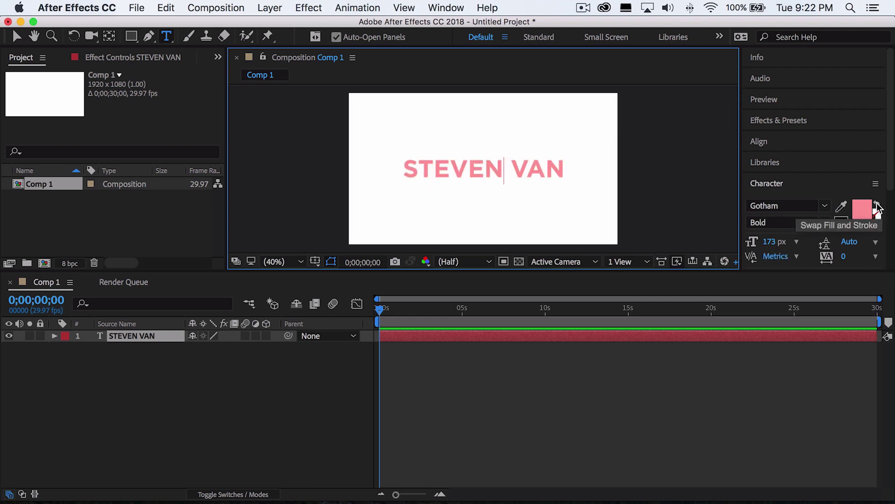
pyautogui.click(876, 203)
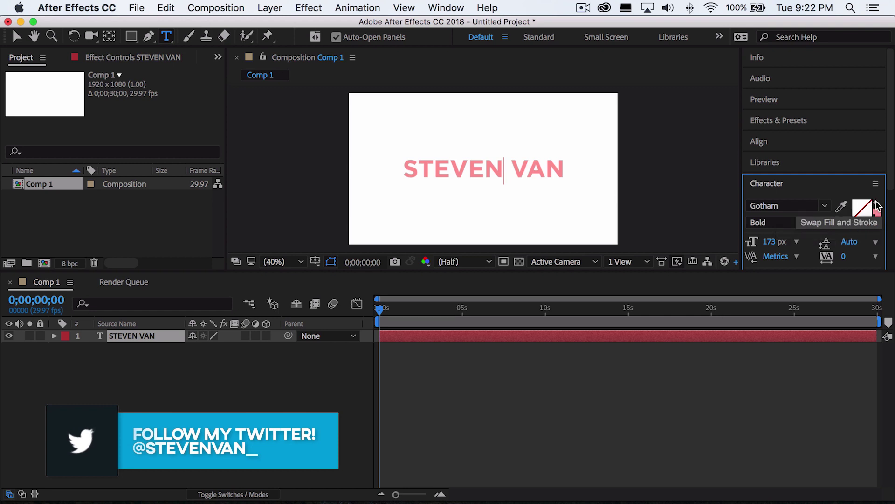
pyautogui.click(876, 204)
pyautogui.tripleClick(443, 168)
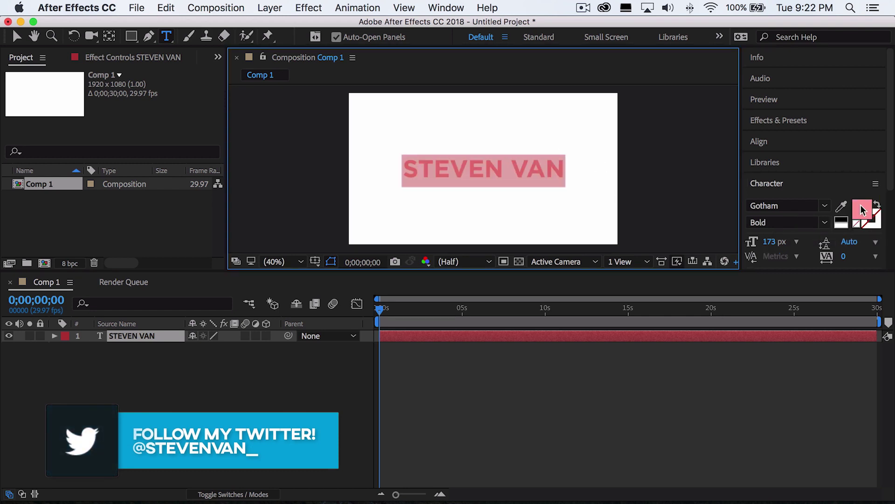
pyautogui.click(878, 207)
pyautogui.click(597, 373)
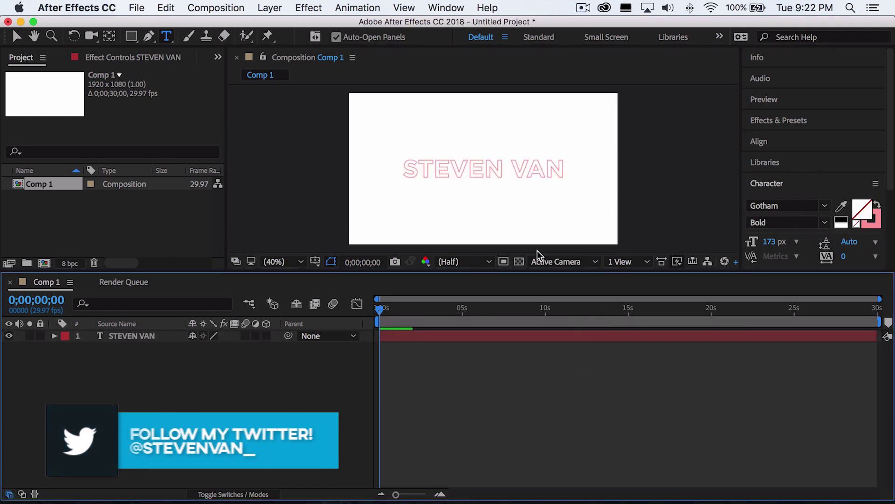
# Raise the text's stroke width from 5 to 6 px.
pyautogui.click(527, 168)
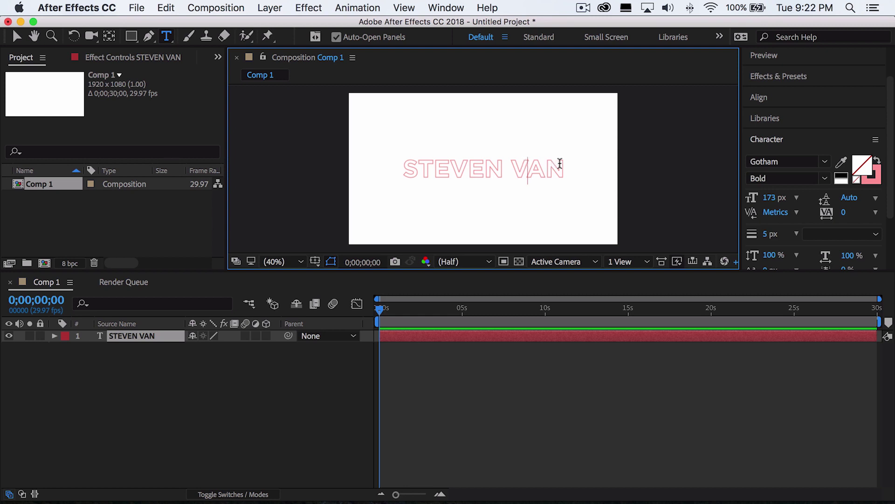
pyautogui.moveTo(560, 164); pyautogui.dragTo(394, 160)
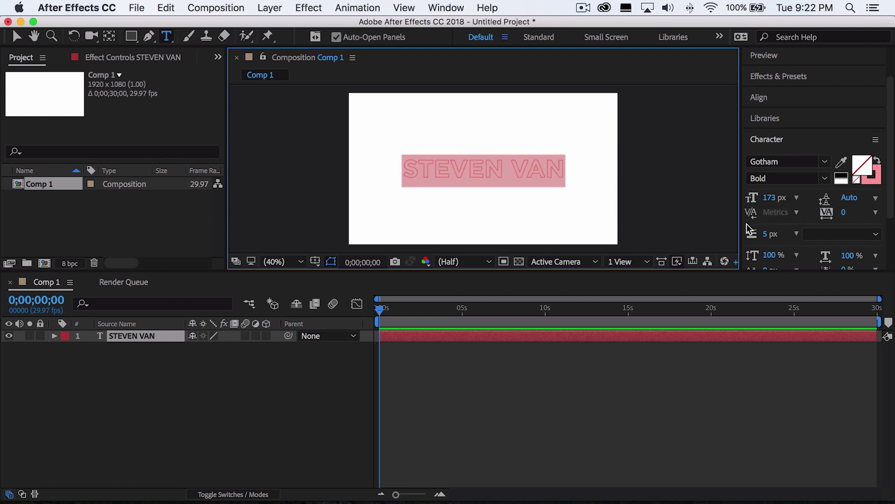
pyautogui.moveTo(765, 235)
pyautogui.mouseDown()
pyautogui.moveTo(777, 234)
pyautogui.moveTo(769, 235)
pyautogui.mouseUp()
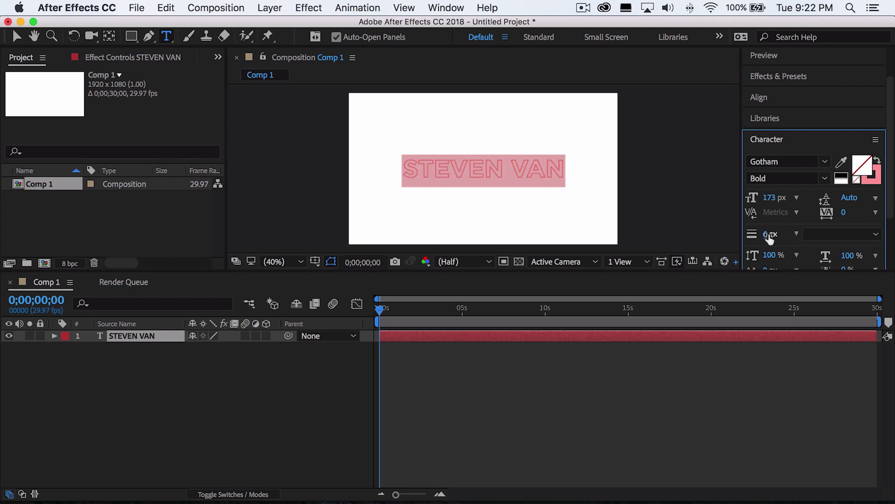
pyautogui.click(611, 414)
# Convert the STEVEN VAN text layer into a shape outlines layer.
pyautogui.rightClick(145, 337)
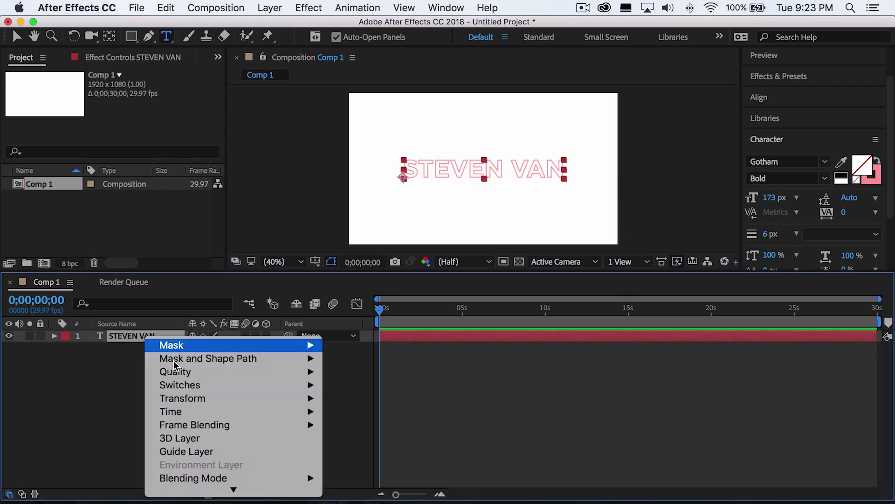
pyautogui.scroll(-10, 175, 365)
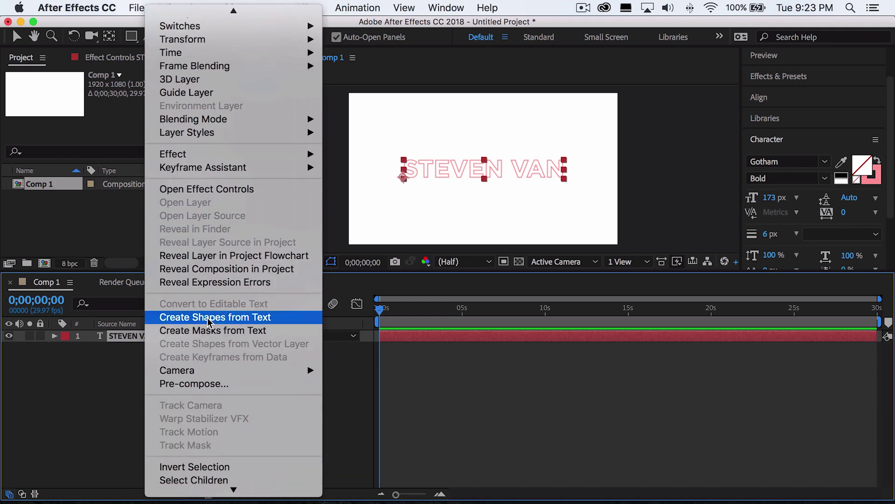
pyautogui.click(207, 317)
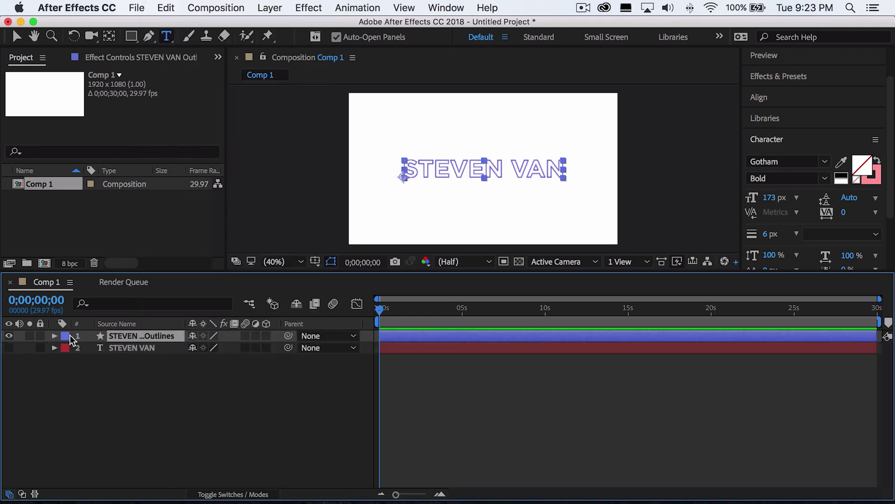
# Add Trim Paths to the outlines layer and show its Start, End and Offset properties.
pyautogui.click(54, 336)
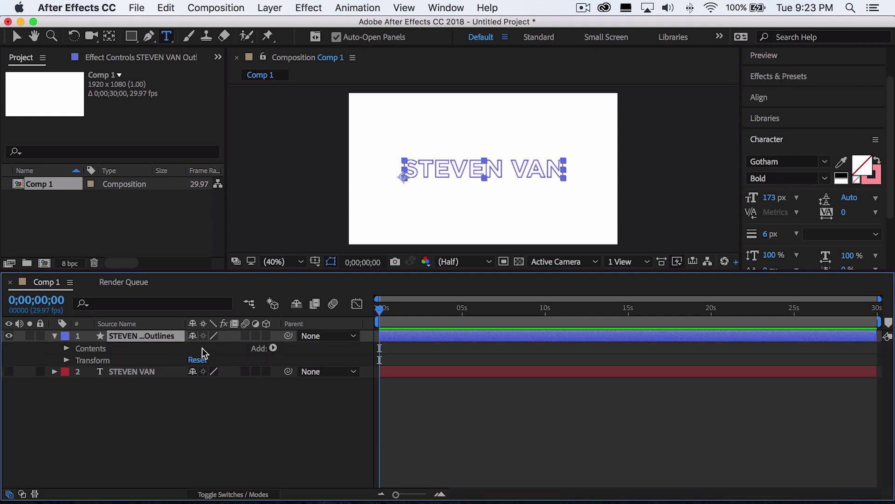
pyautogui.click(262, 349)
pyautogui.click(315, 442)
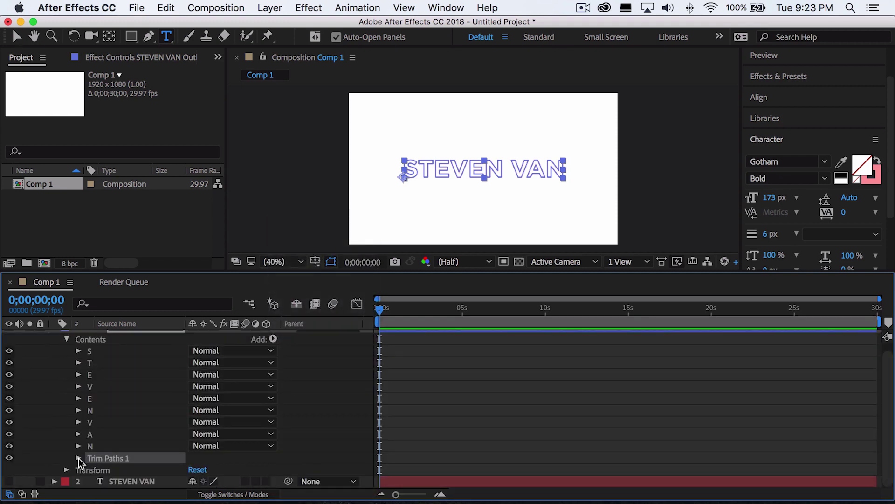
pyautogui.click(79, 459)
pyautogui.scroll(-1, 88, 462)
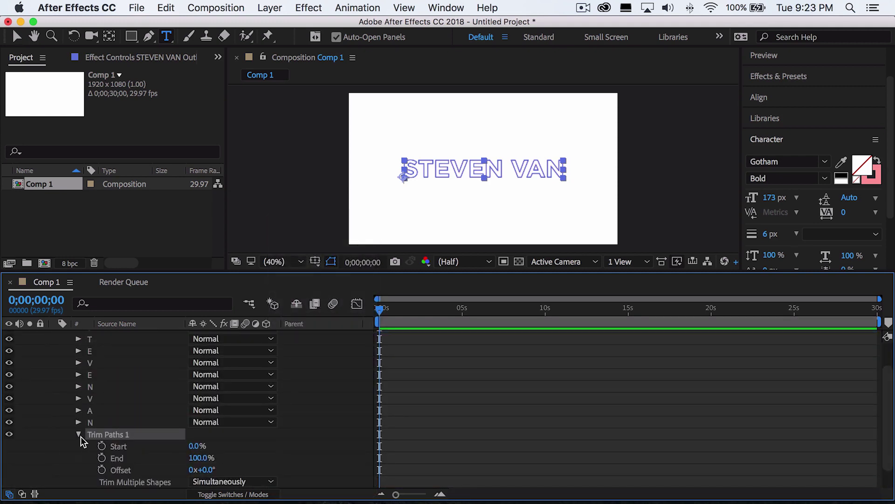
pyautogui.scroll(-2, 82, 440)
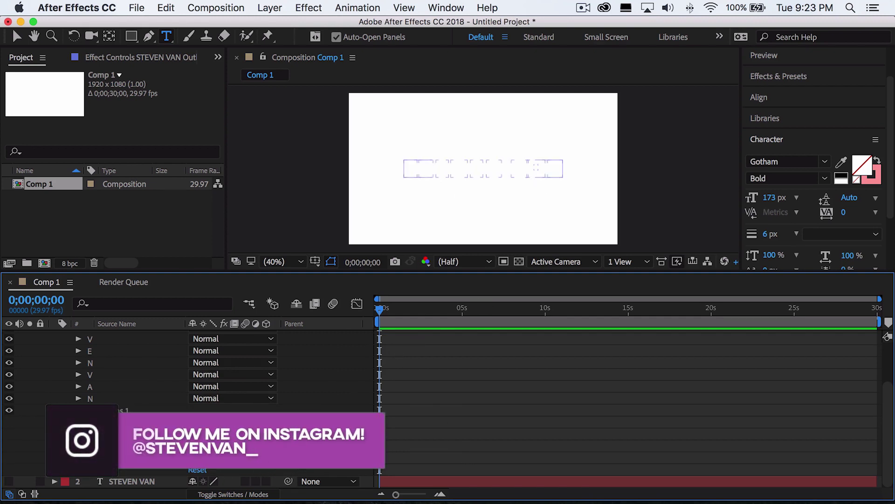
# Keyframe Trim Paths Start at 100% on frame 0 and 0% near 20 seconds.
pyautogui.click(113, 421)
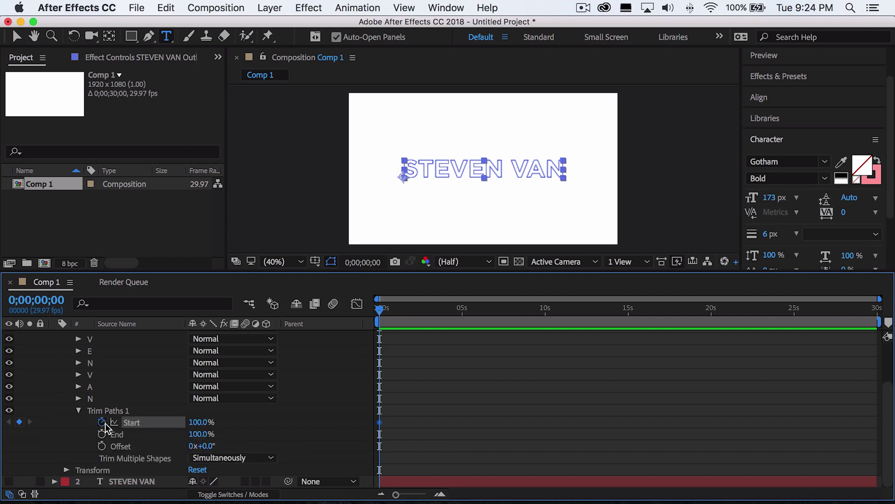
pyautogui.click(490, 413)
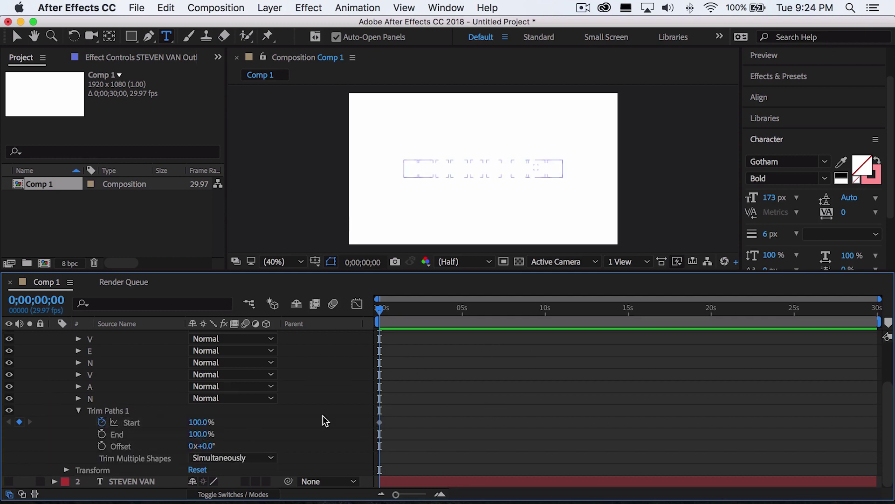
pyautogui.click(709, 312)
pyautogui.click(200, 422)
pyautogui.write('0')
pyautogui.press('Return')
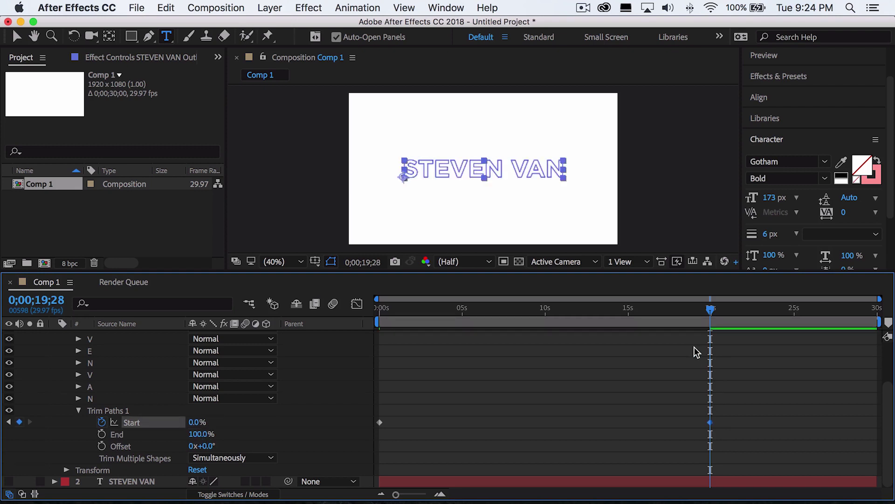
# Scrub the timeline from frame 0 to check the text drawing itself on.
pyautogui.moveTo(600, 312); pyautogui.dragTo(369, 333)
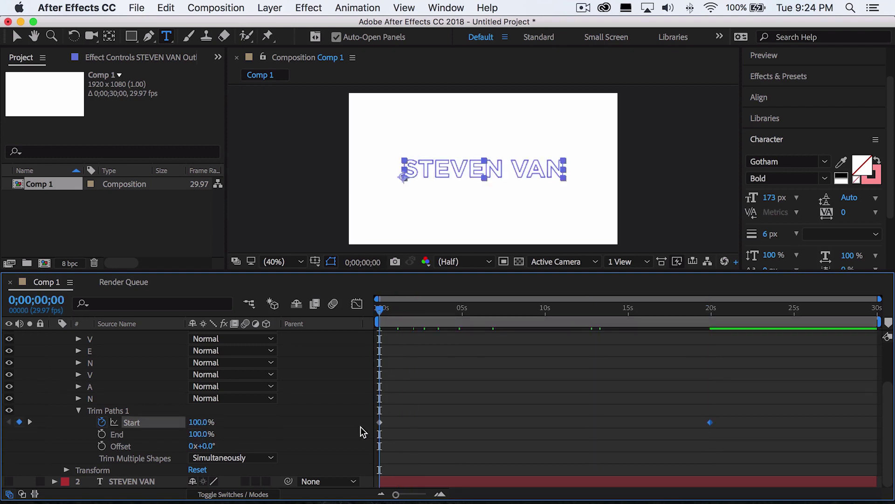
pyautogui.moveTo(476, 312); pyautogui.dragTo(573, 311)
pyautogui.moveTo(648, 326); pyautogui.dragTo(361, 348)
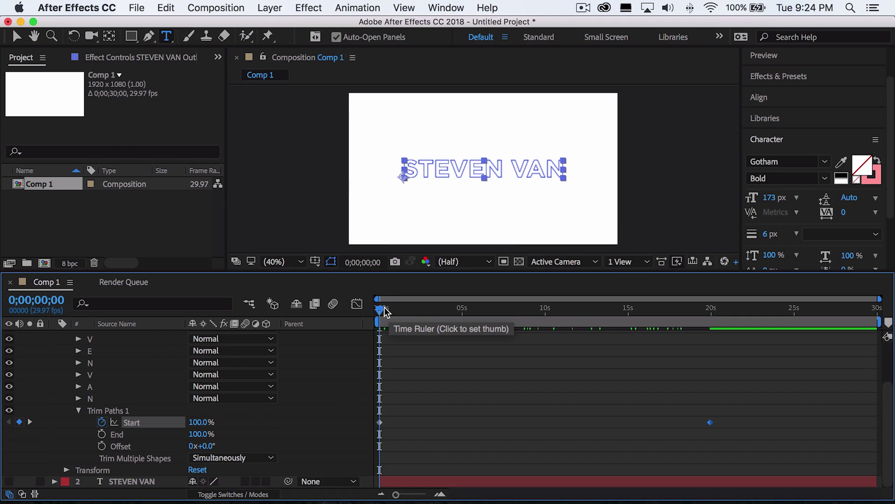
pyautogui.moveTo(384, 312); pyautogui.dragTo(589, 312)
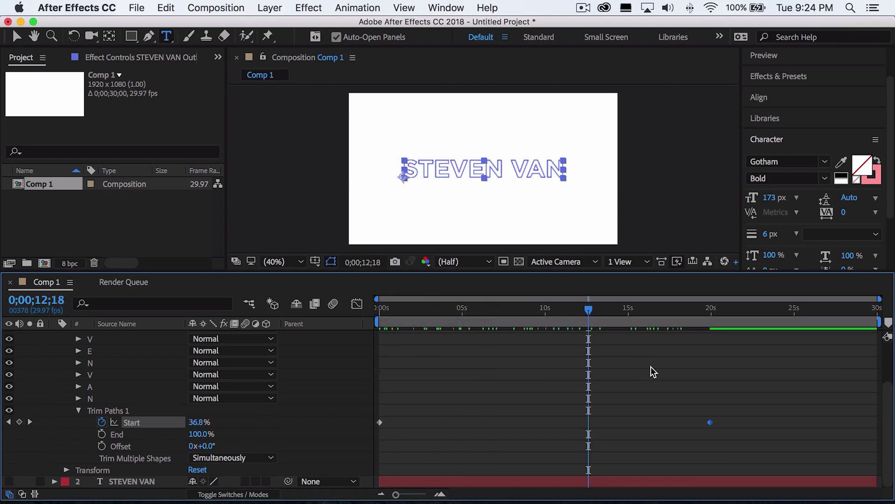
# Return to frame 0 and preview the 20-second draw-on.
pyautogui.press('Home')
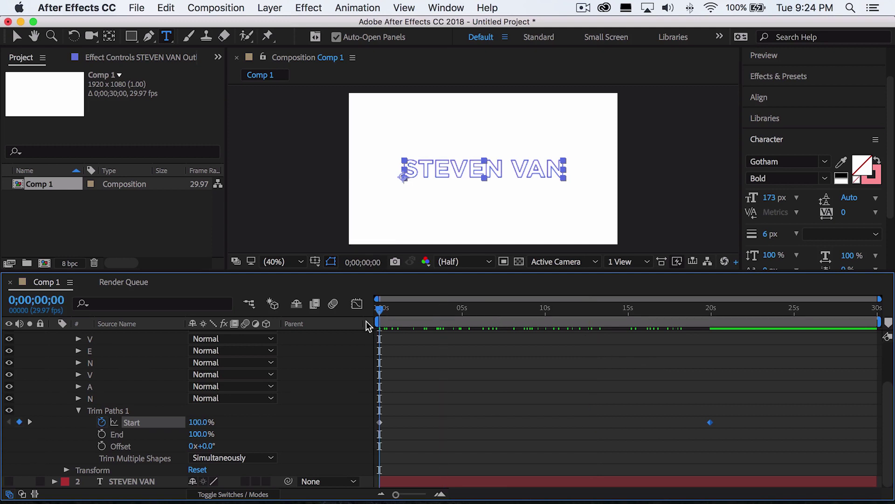
pyautogui.press('v')
pyautogui.click(484, 360)
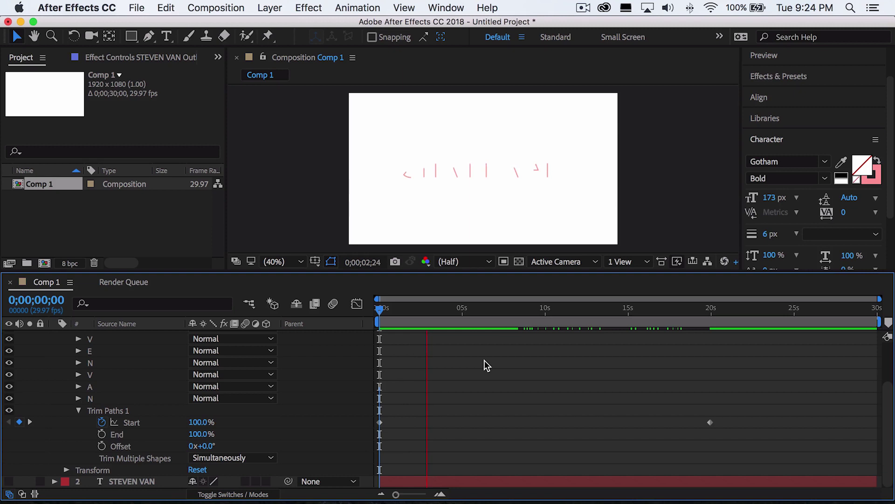
pyautogui.press('space')
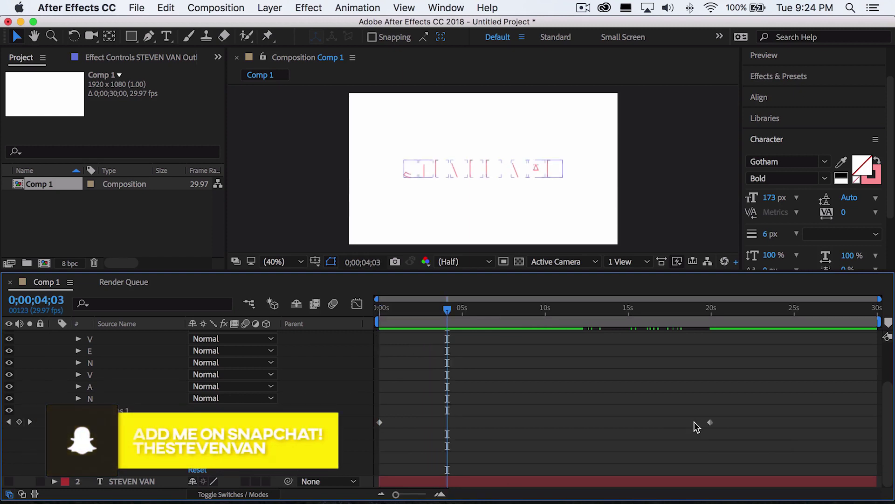
# Move the 0% Start keyframe from 20 s to about 4 s and preview again.
pyautogui.moveTo(709, 422); pyautogui.dragTo(464, 424)
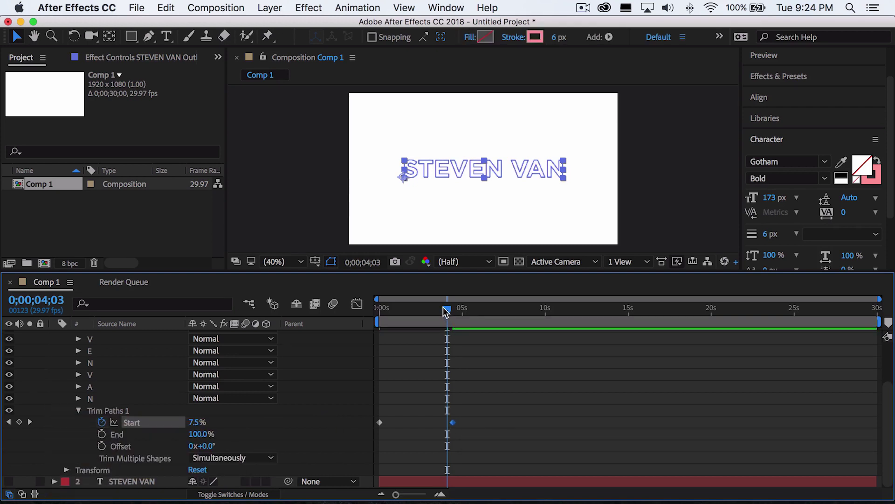
pyautogui.moveTo(443, 307); pyautogui.dragTo(340, 316)
pyautogui.press('space')
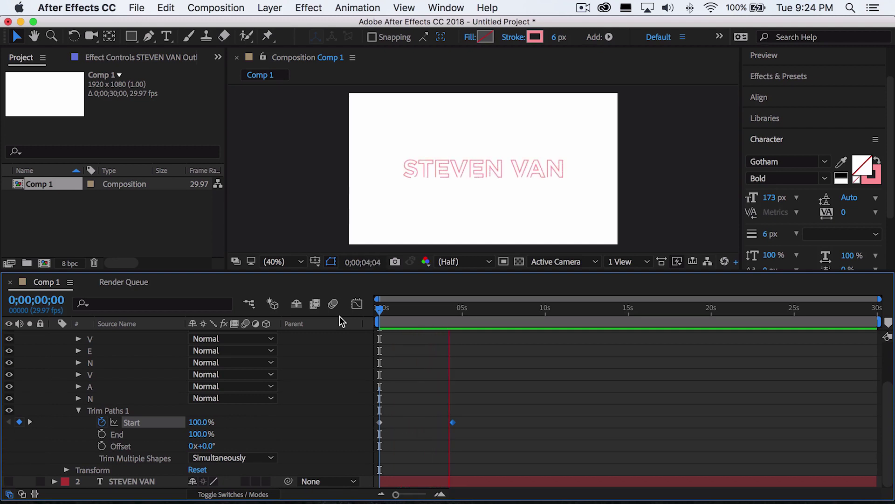
# Apply Easy Ease In to the first Trim Paths Start keyframe.
pyautogui.press('space')
pyautogui.moveTo(392, 421)
pyautogui.mouseDown()
pyautogui.moveTo(367, 424)
pyautogui.moveTo(387, 424)
pyautogui.mouseUp()
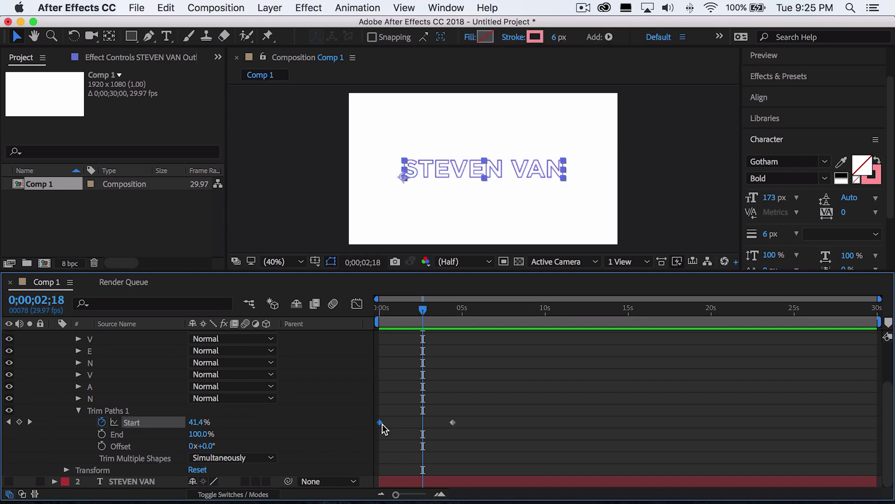
pyautogui.rightClick(382, 424)
pyautogui.moveTo(459, 486)
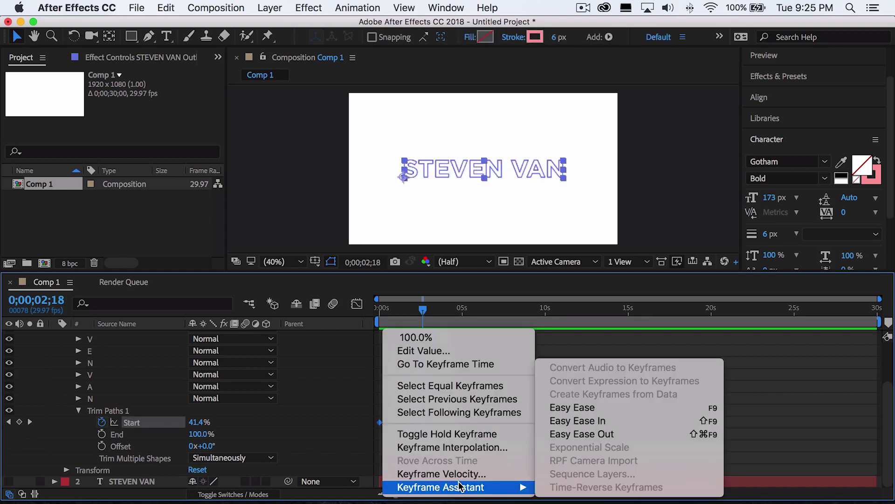
pyautogui.click(566, 420)
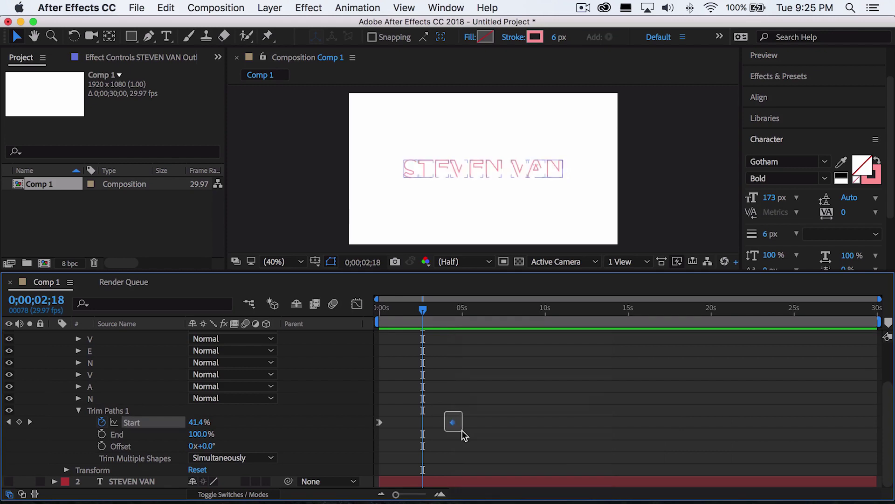
# Apply Easy Ease Out to the second Start keyframe and replay the preview.
pyautogui.rightClick(451, 424)
pyautogui.moveTo(480, 488)
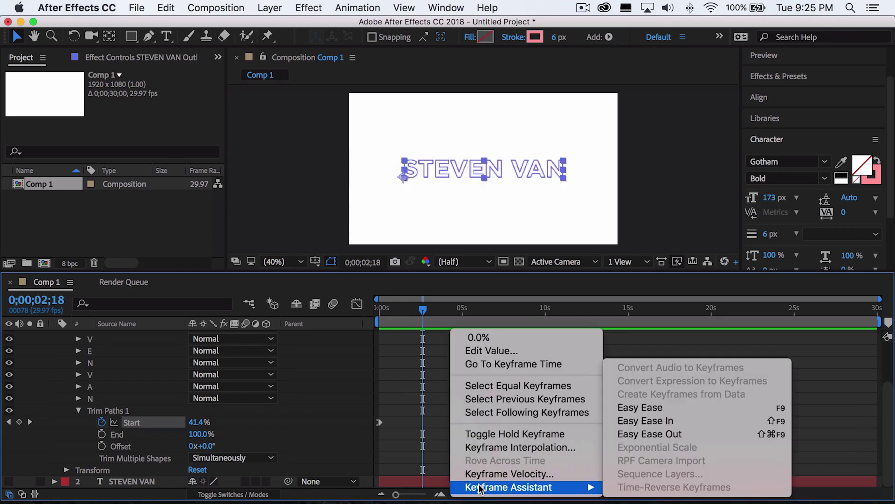
pyautogui.click(655, 432)
pyautogui.click(637, 427)
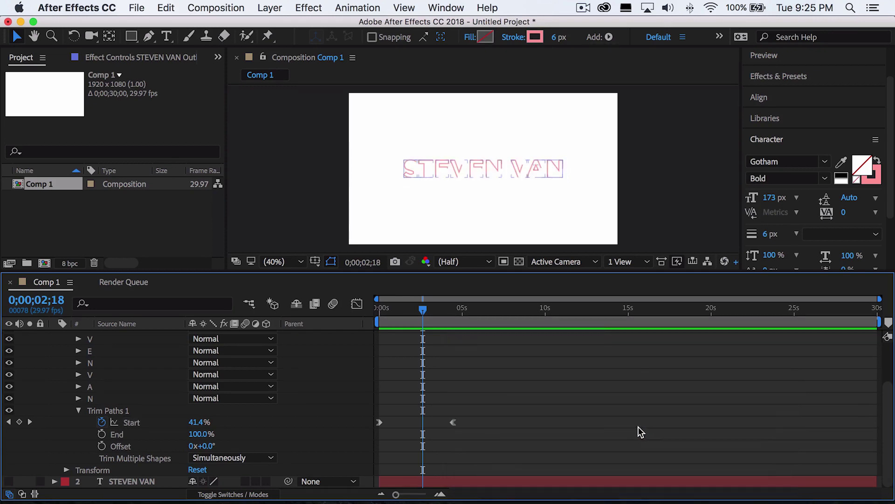
pyautogui.press('space')
pyautogui.press('space')
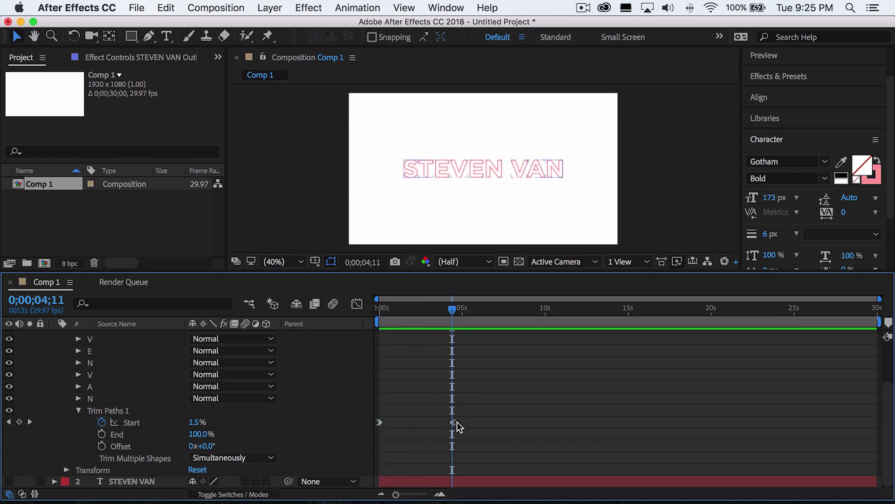
# Nudge the last Start keyframe to about 0;00;03;28 and preview the eased draw-on.
pyautogui.moveTo(454, 422); pyautogui.dragTo(436, 422)
pyautogui.press('space')
pyautogui.press('space')
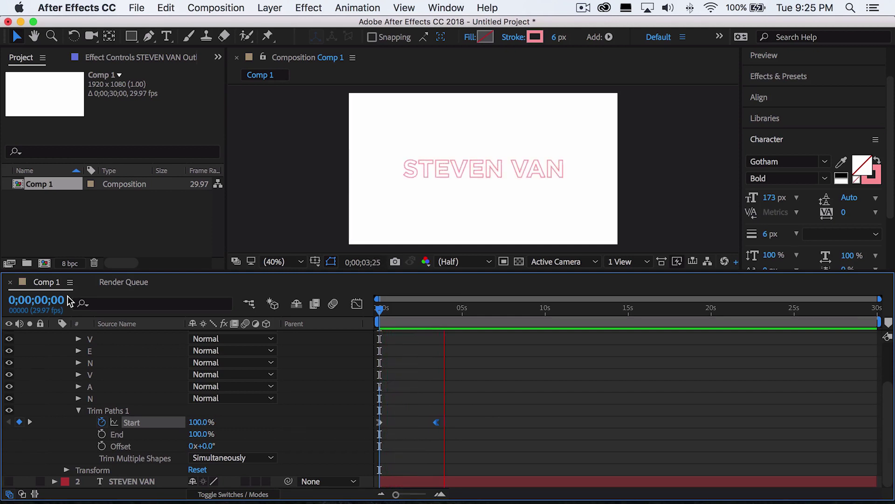
pyautogui.press('space')
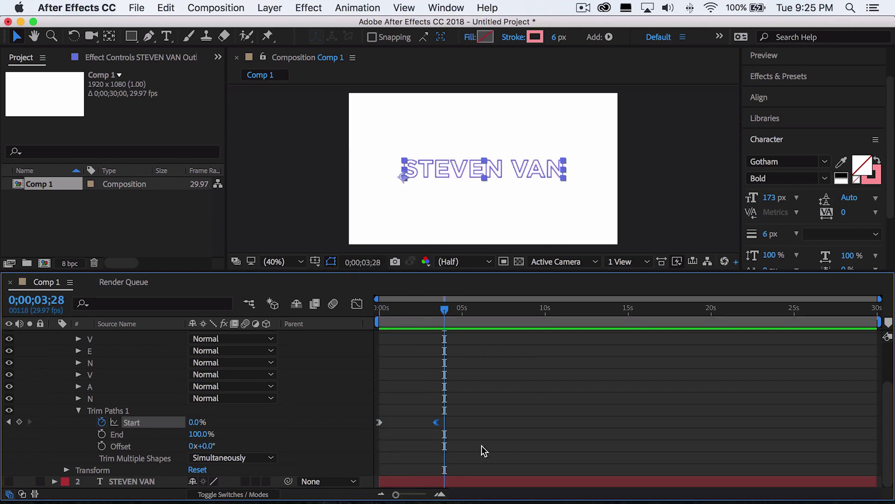